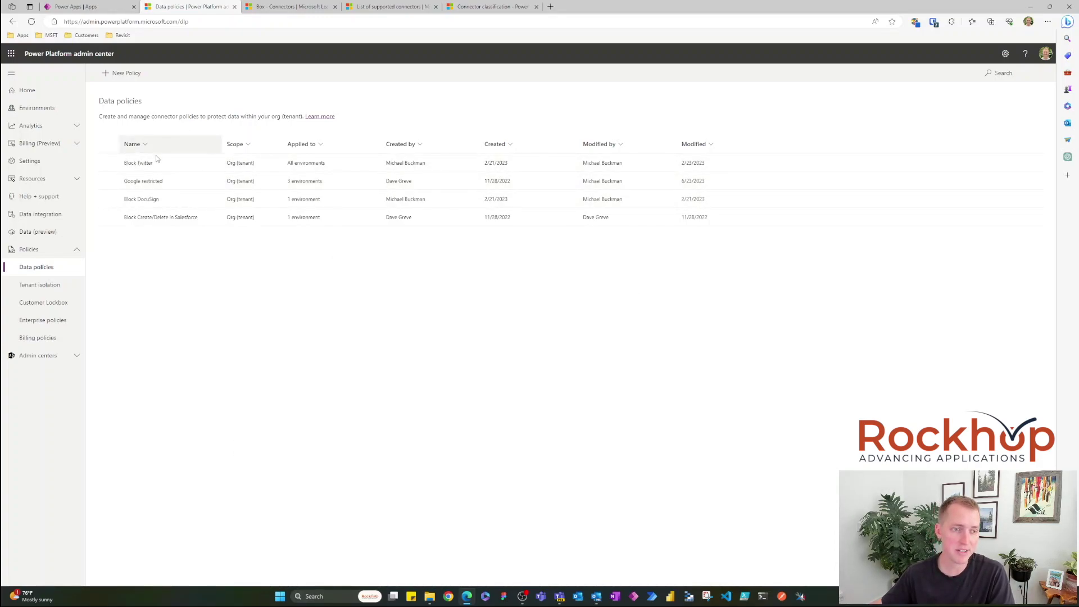
- Open the Block Twitter data policy for editing and show its blocked prebuilt connectors after checking the business and non-business groups
{"action": "left_click", "coordinate": [108, 163]}
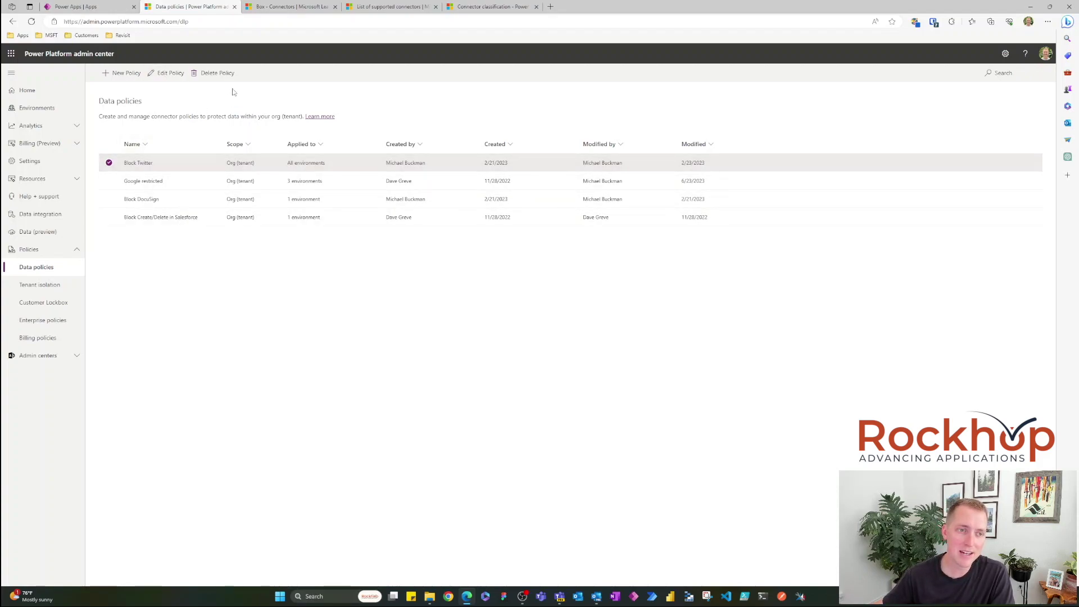
{"action": "left_click", "coordinate": [171, 73]}
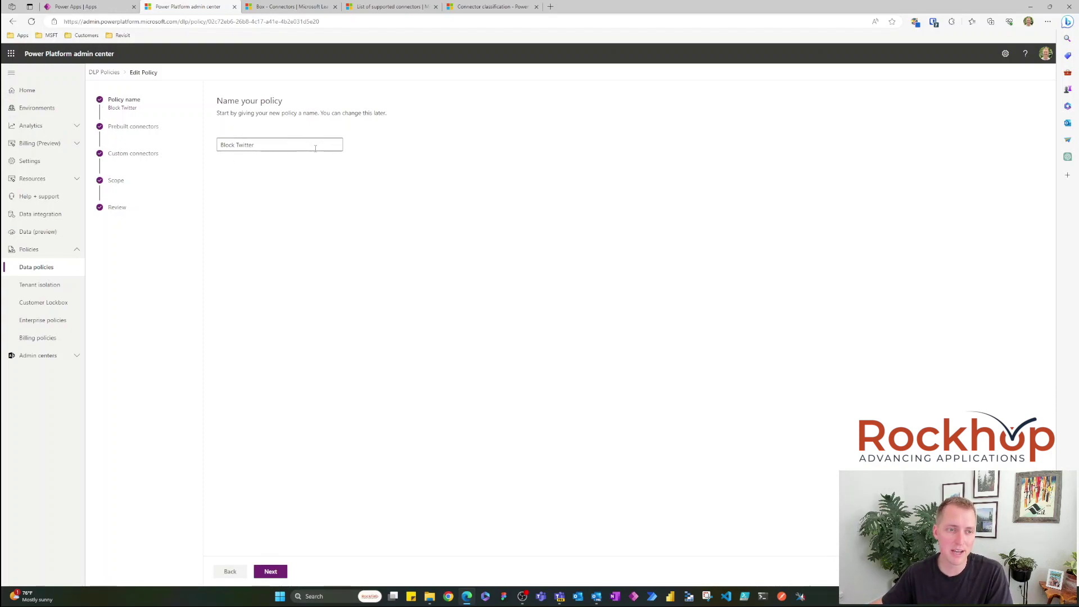
{"action": "left_click", "coordinate": [156, 128]}
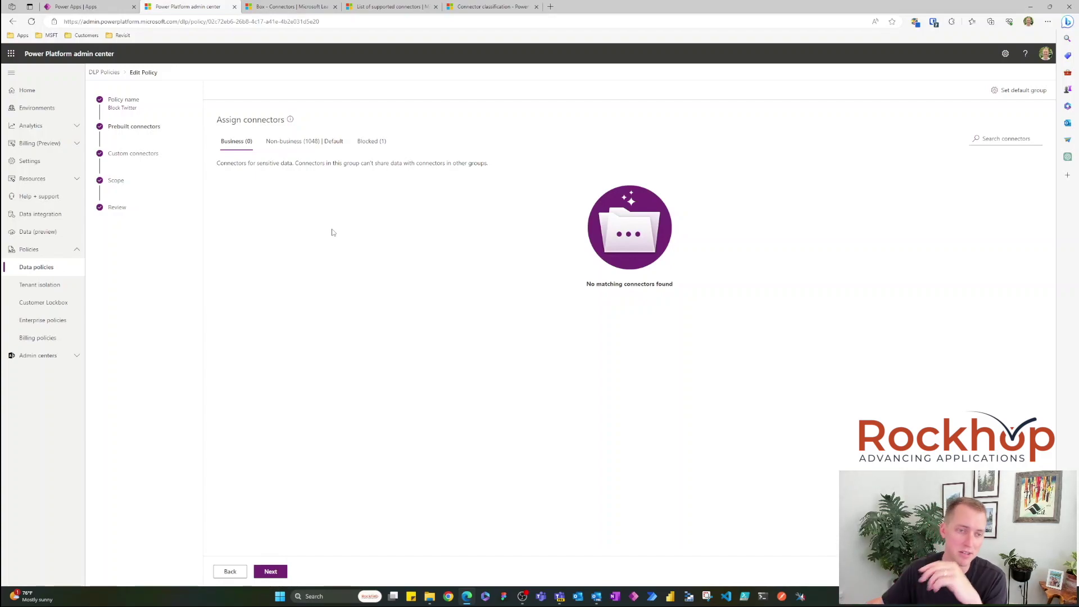
{"action": "left_click", "coordinate": [301, 151]}
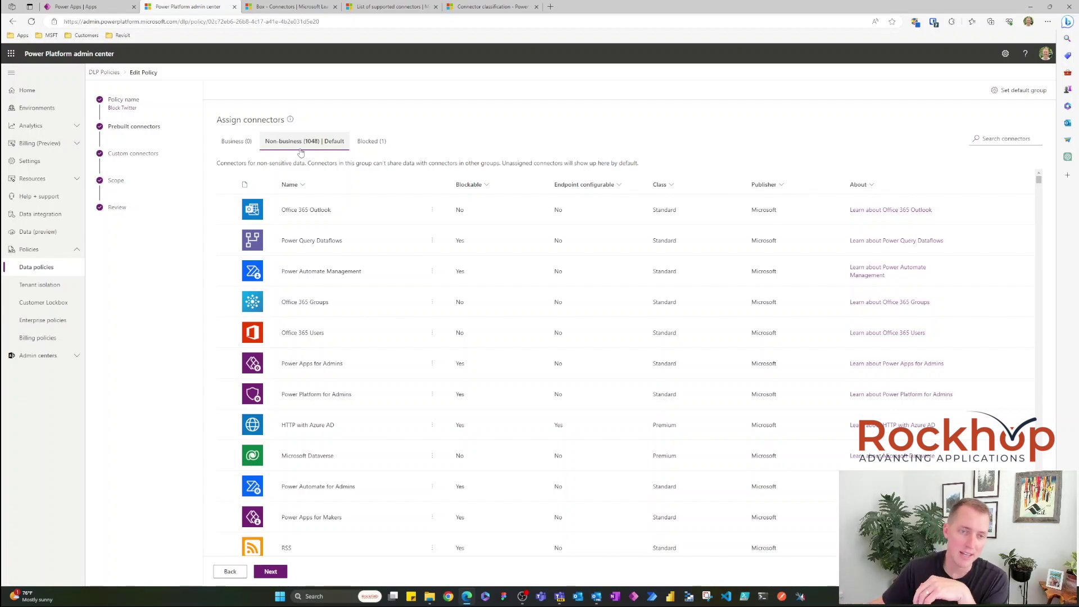
{"action": "left_click", "coordinate": [377, 143]}
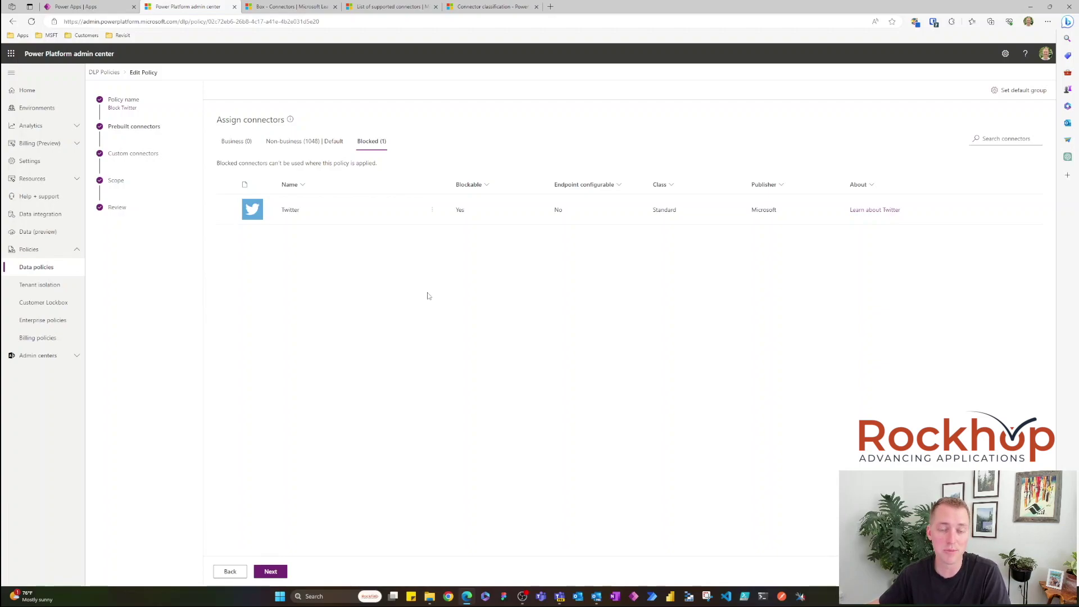
- Disallow every Twitter connector action except Post a tweet and Retweet, and block new connector actions by default
{"action": "left_click", "coordinate": [430, 210]}
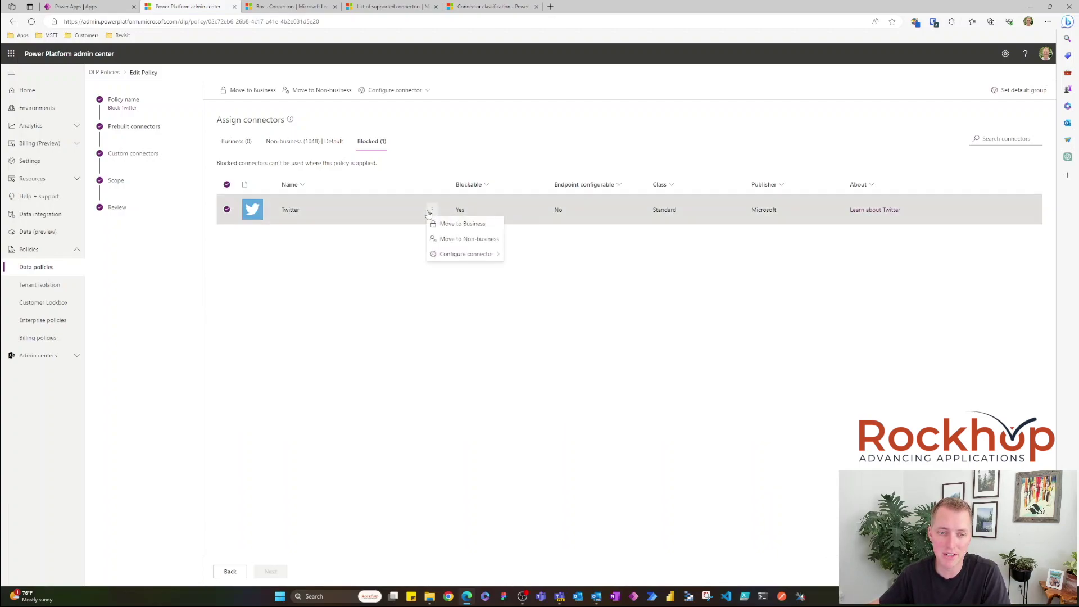
{"action": "mouse_move", "coordinate": [472, 254]}
{"action": "left_click", "coordinate": [562, 254]}
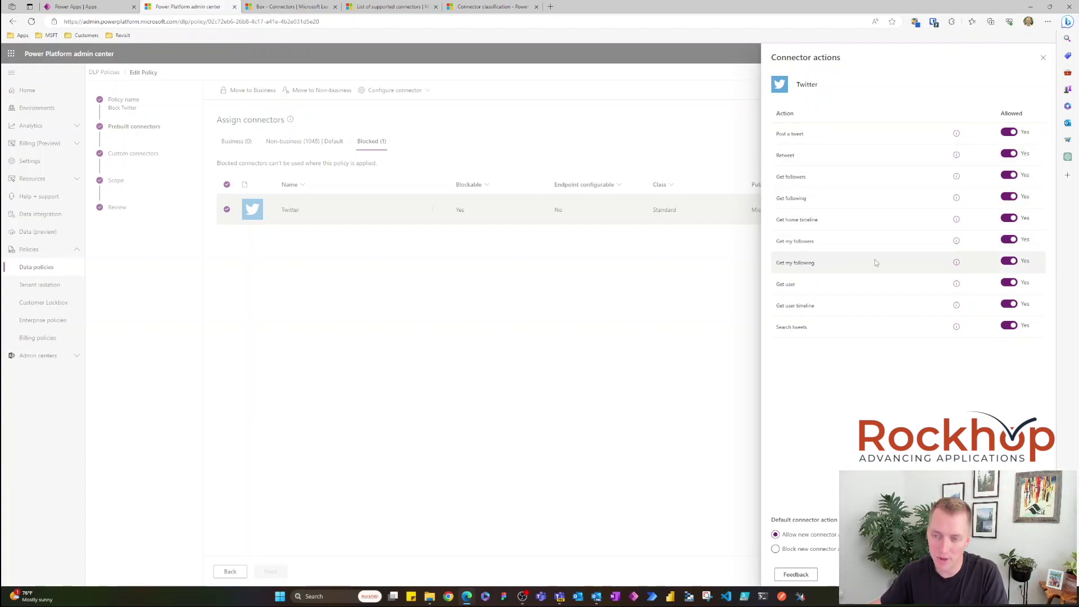
{"action": "left_click", "coordinate": [1008, 175]}
{"action": "left_click", "coordinate": [1008, 196]}
{"action": "left_click", "coordinate": [1007, 219]}
{"action": "left_click", "coordinate": [1008, 240]}
{"action": "left_click", "coordinate": [1009, 261]}
{"action": "left_click", "coordinate": [1008, 282]}
{"action": "left_click", "coordinate": [1009, 304]}
{"action": "left_click", "coordinate": [1008, 324]}
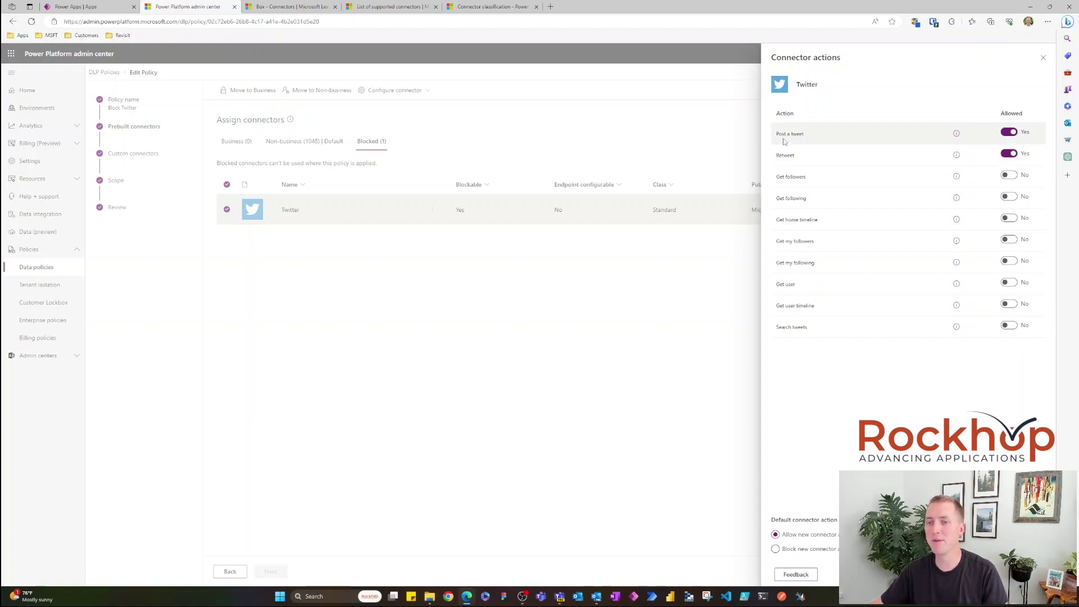
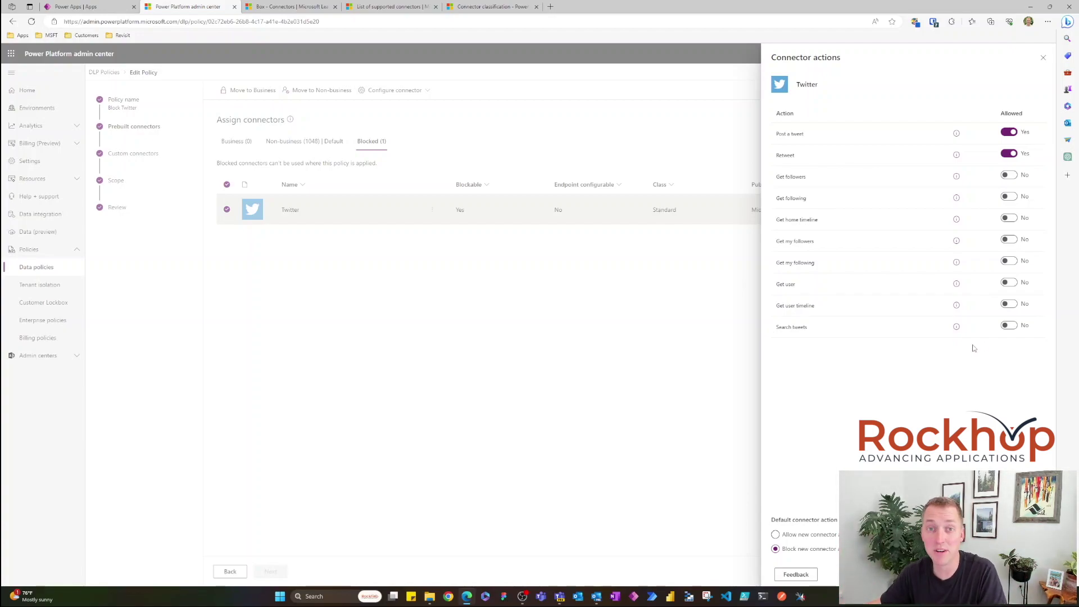
{"action": "key", "text": "Escape"}
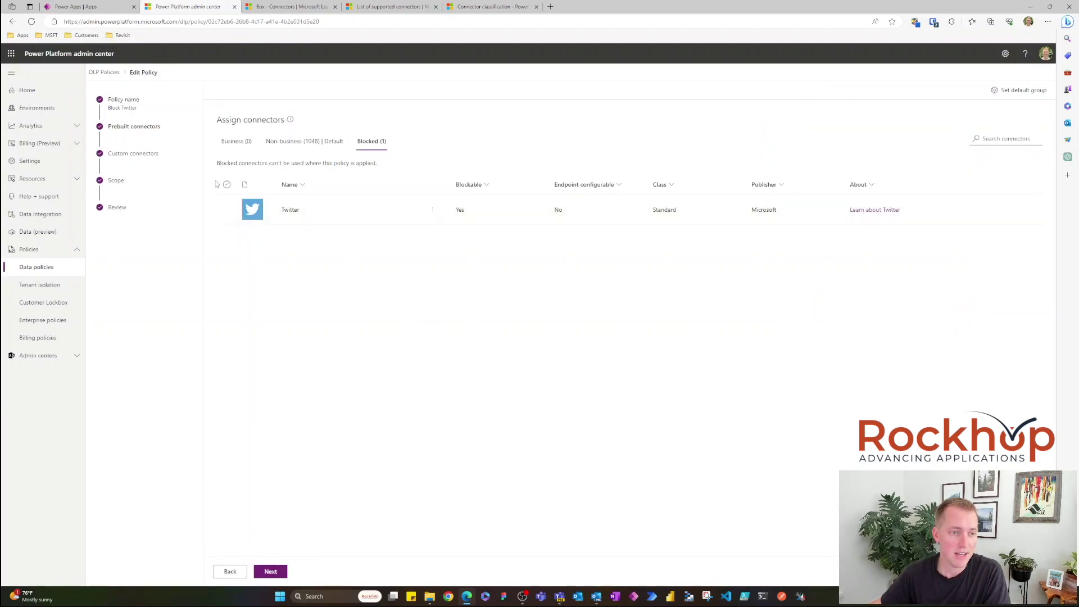
- Check the Block Twitter policy's custom connector patterns, scope and summary, and update the policy
{"action": "left_click", "coordinate": [133, 154]}
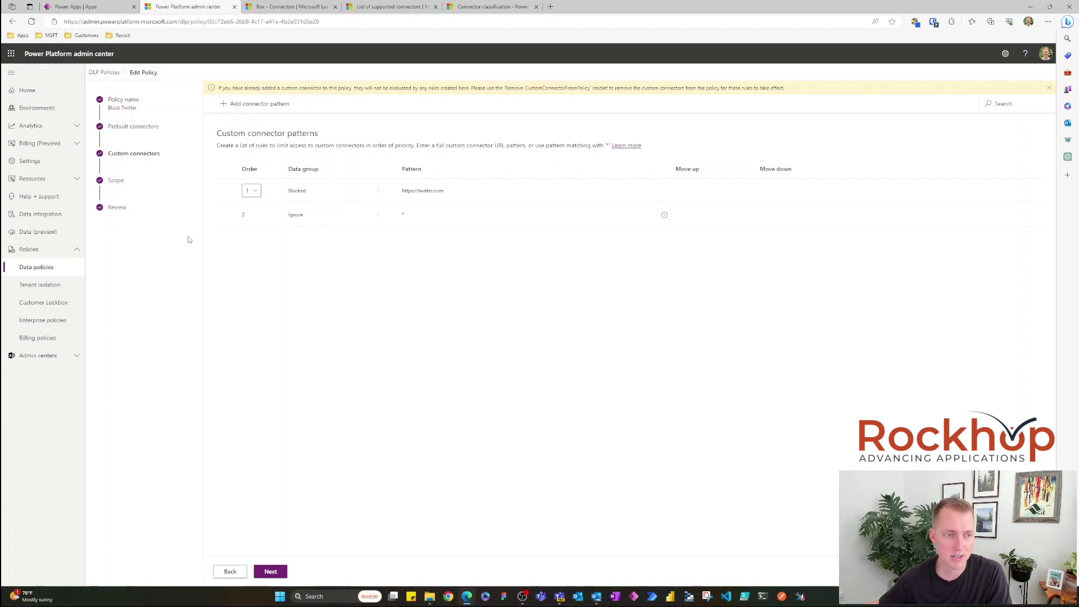
{"action": "left_click", "coordinate": [122, 185]}
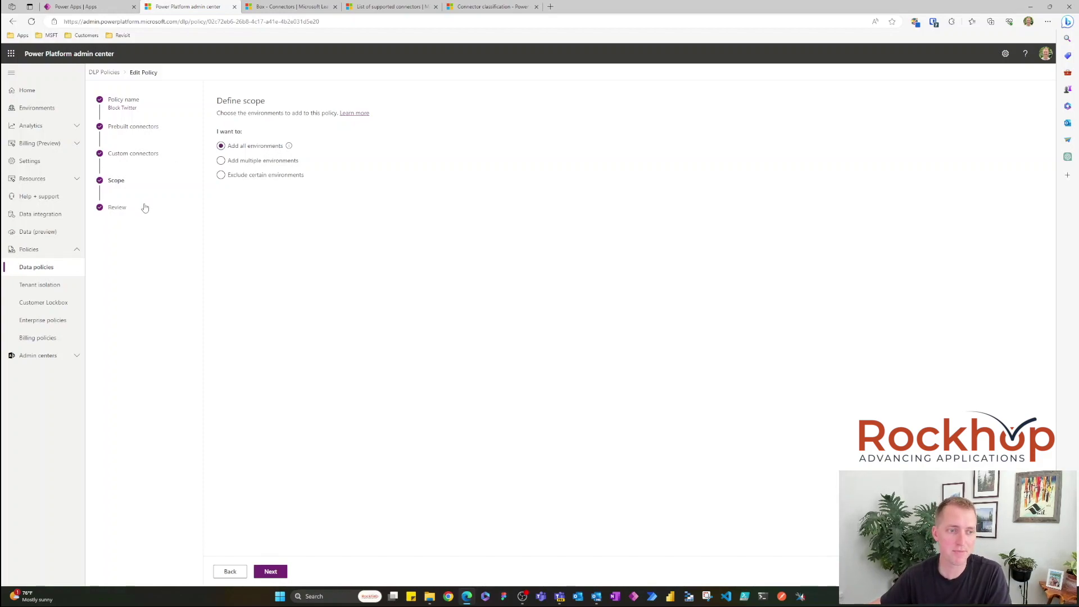
{"action": "left_click", "coordinate": [117, 207]}
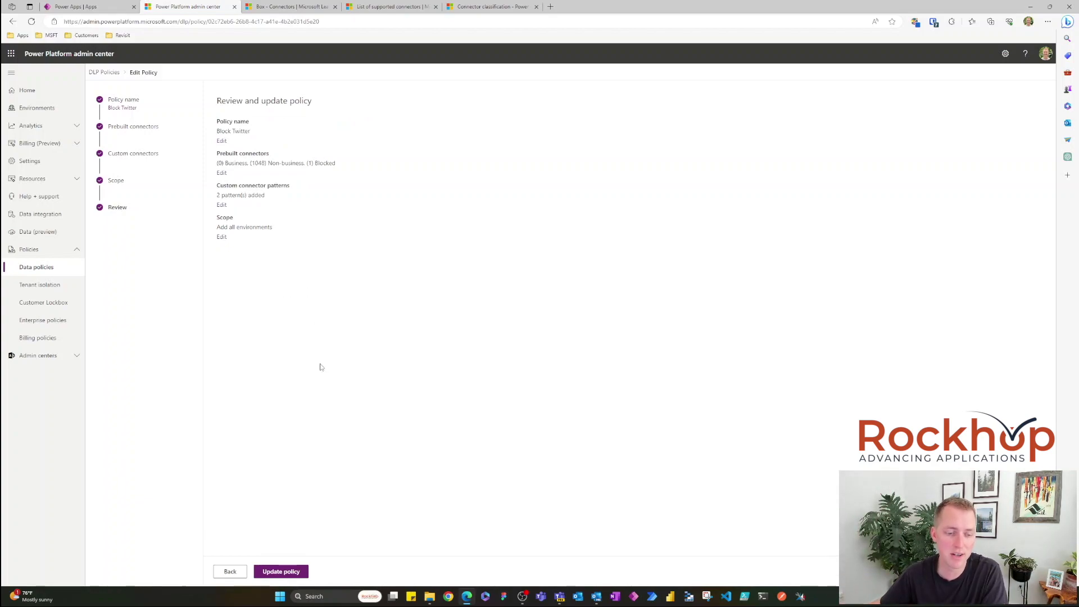
{"action": "left_click", "coordinate": [280, 571]}
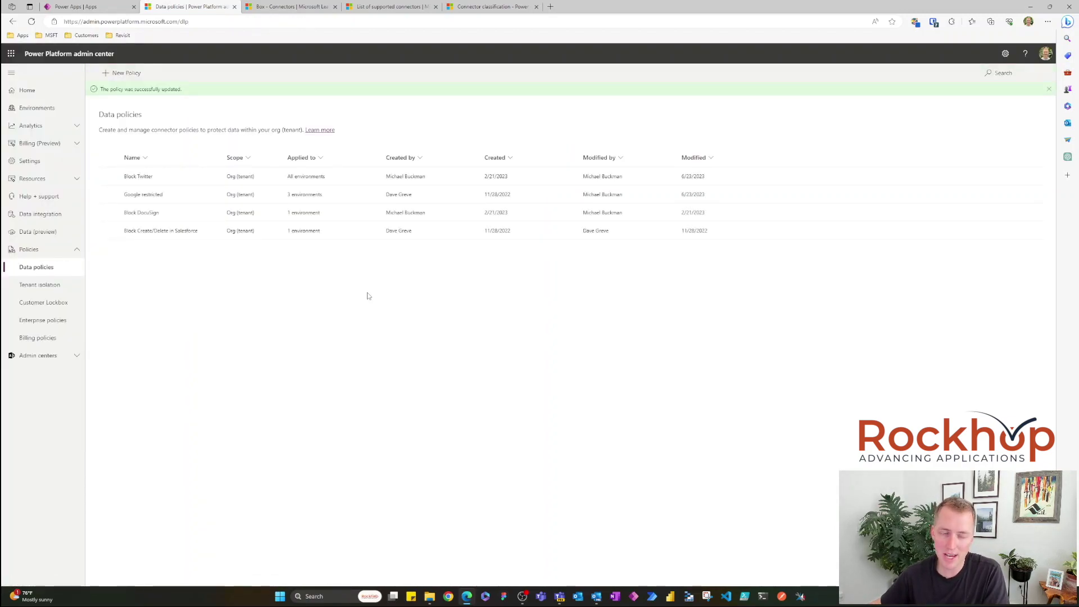
- Open the Google restricted policy for editing and examine its blocked, business and non-business prebuilt connectors
{"action": "left_click", "coordinate": [139, 196]}
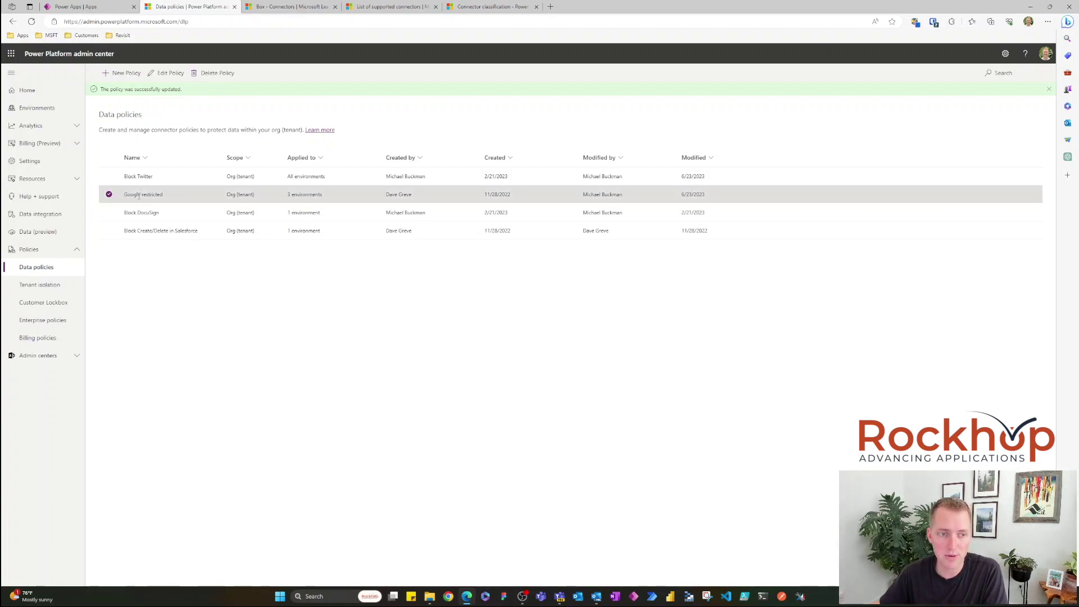
{"action": "left_click", "coordinate": [167, 73]}
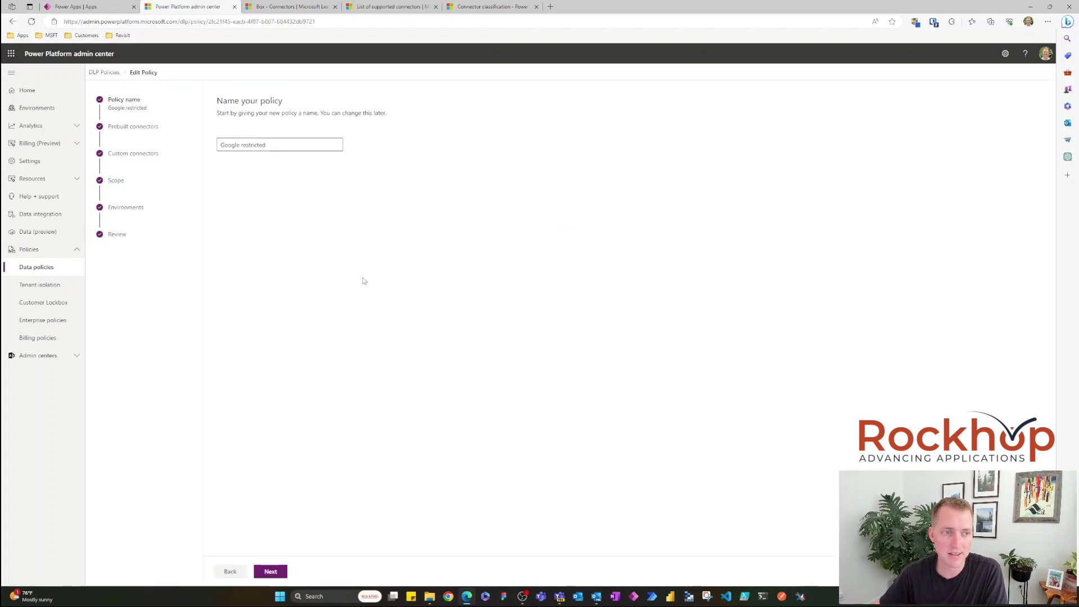
{"action": "left_click", "coordinate": [230, 145]}
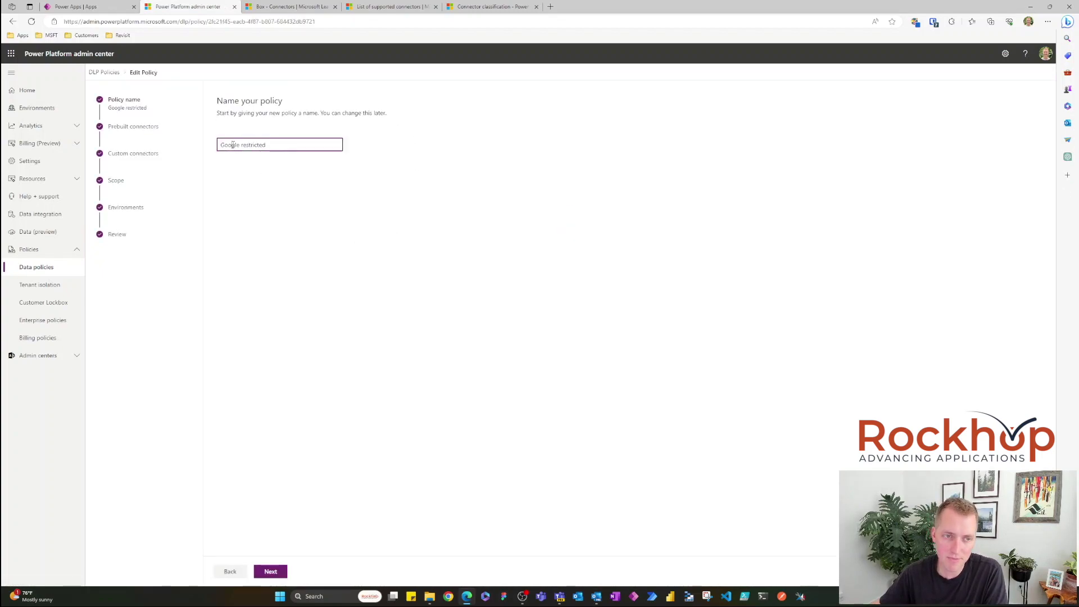
{"action": "left_click", "coordinate": [144, 129]}
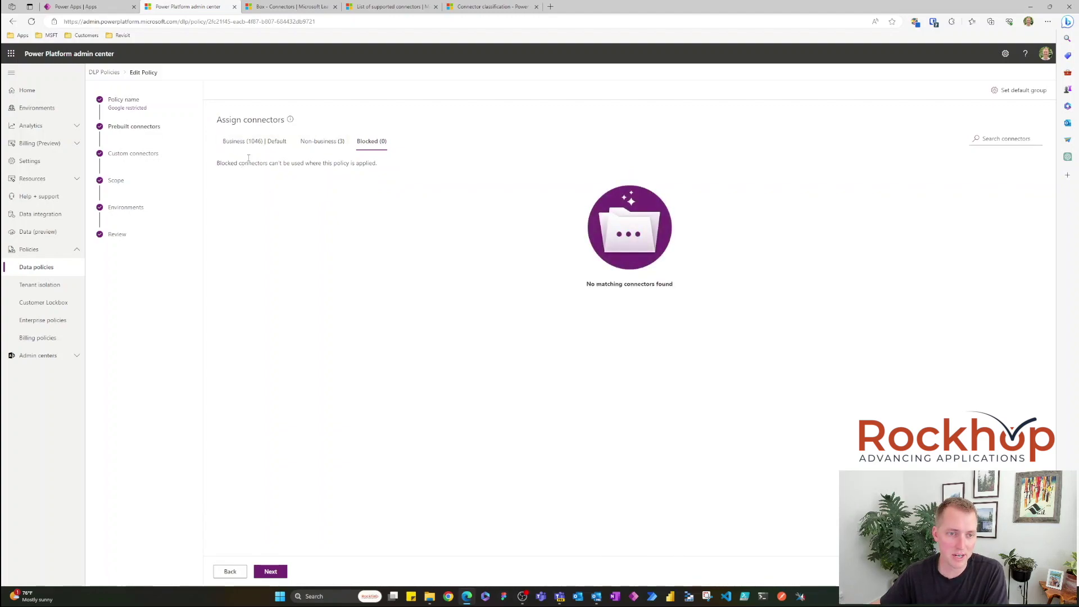
{"action": "left_click", "coordinate": [262, 146]}
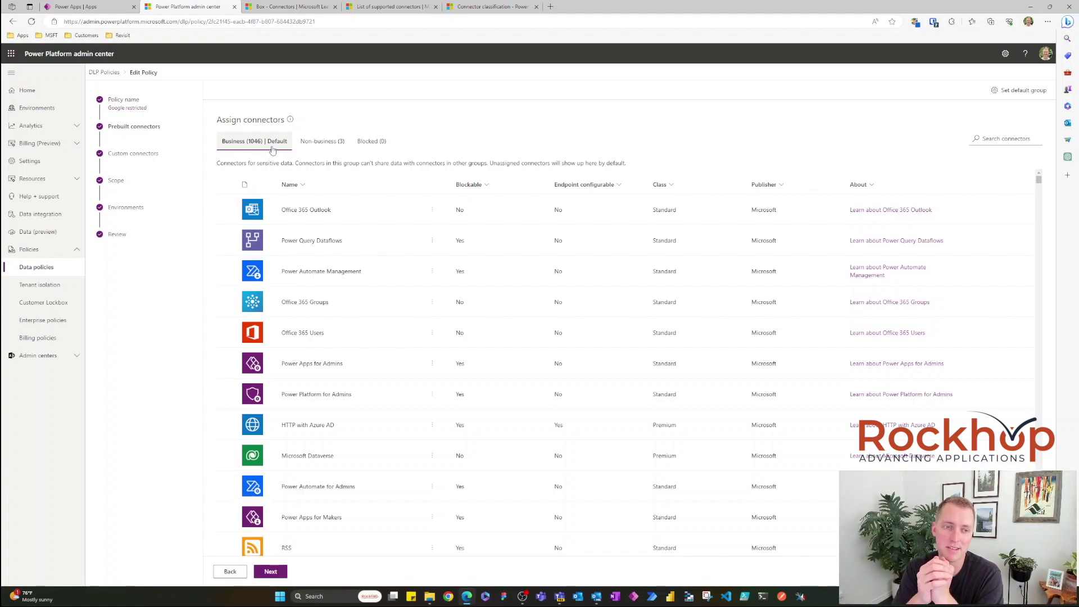
{"action": "left_click", "coordinate": [322, 141]}
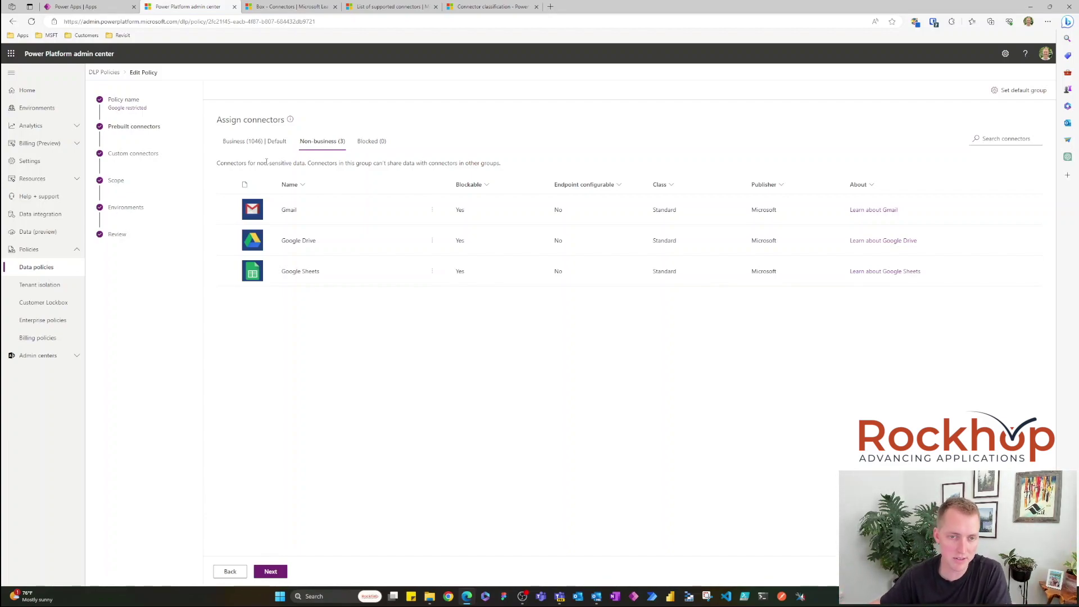
- Examine the Google restricted policy's custom connector patterns, scope, available and added environments, and review summary
{"action": "left_click", "coordinate": [156, 156]}
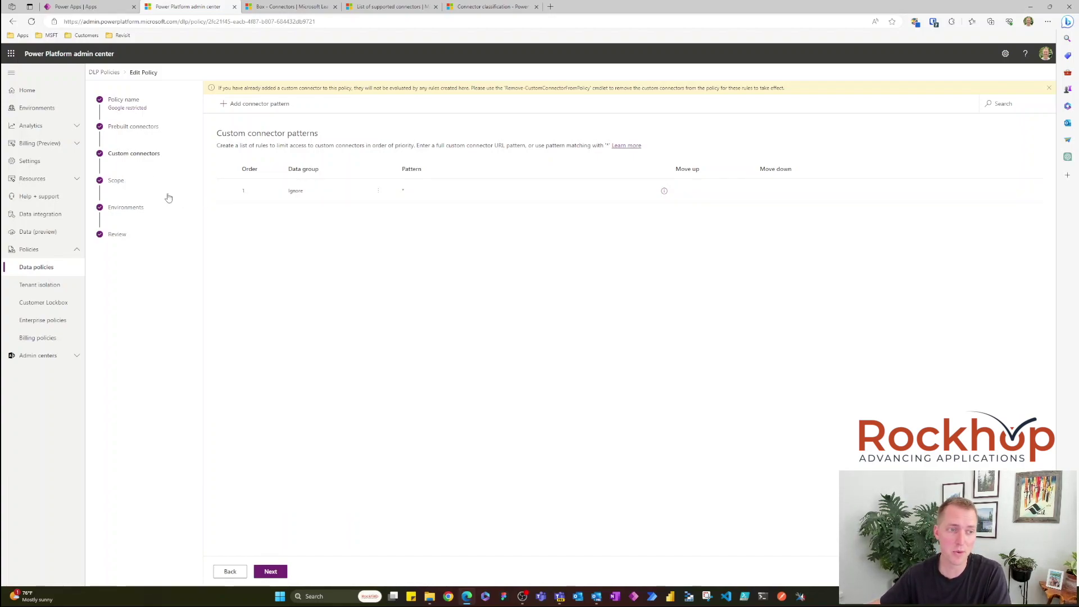
{"action": "left_click", "coordinate": [124, 181]}
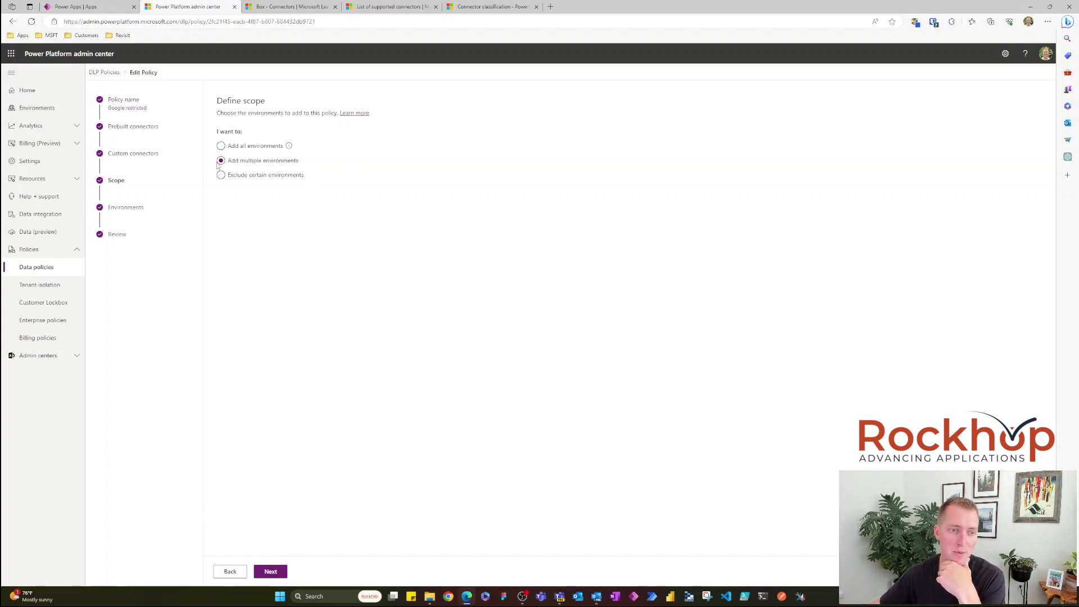
{"action": "left_click", "coordinate": [268, 571]}
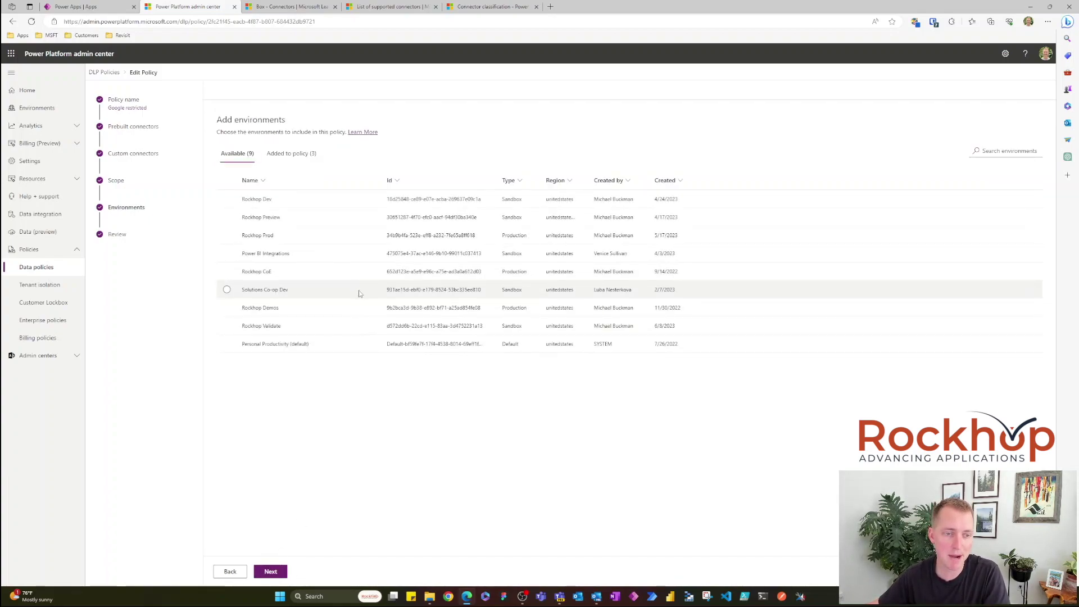
{"action": "left_click", "coordinate": [304, 155]}
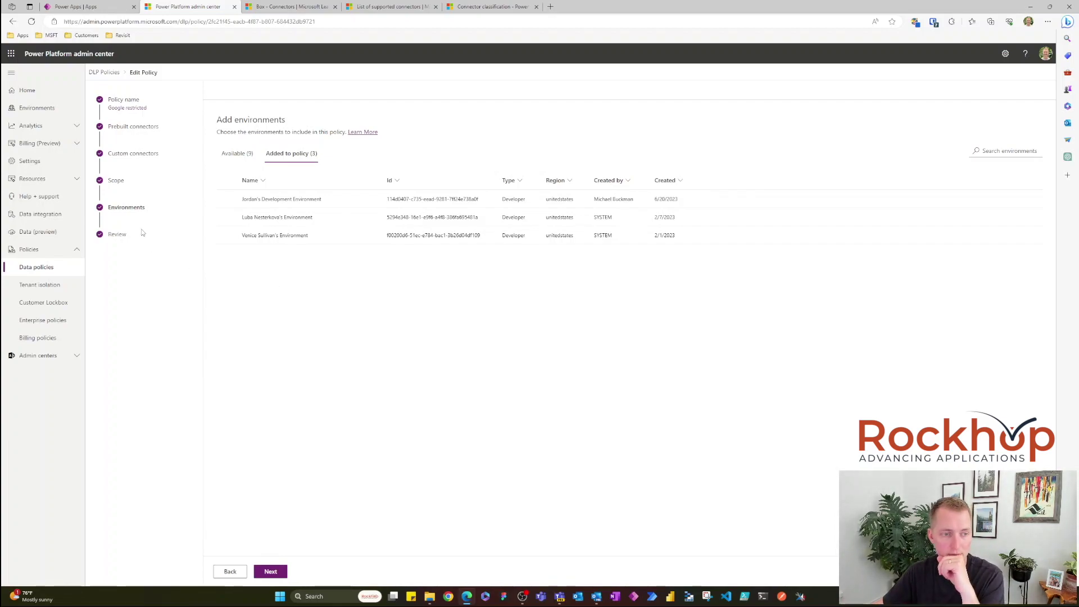
{"action": "left_click", "coordinate": [127, 239]}
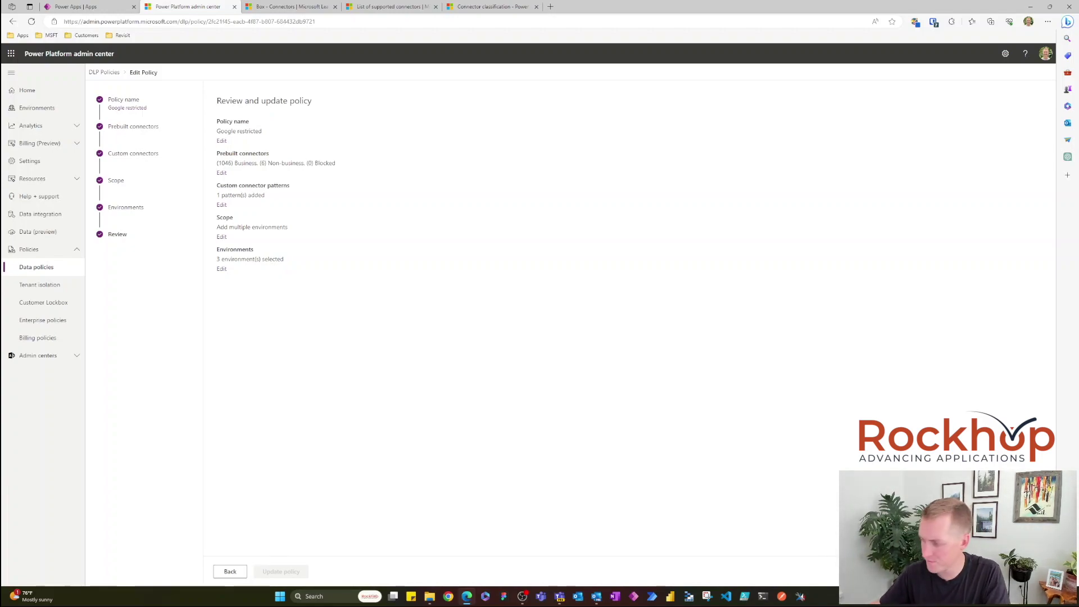
- Switch to Power Apps and launch the DLP Editor V2 app from the Rockhop CoE environment's app list
{"action": "key", "text": "ctrl+shift+Tab"}
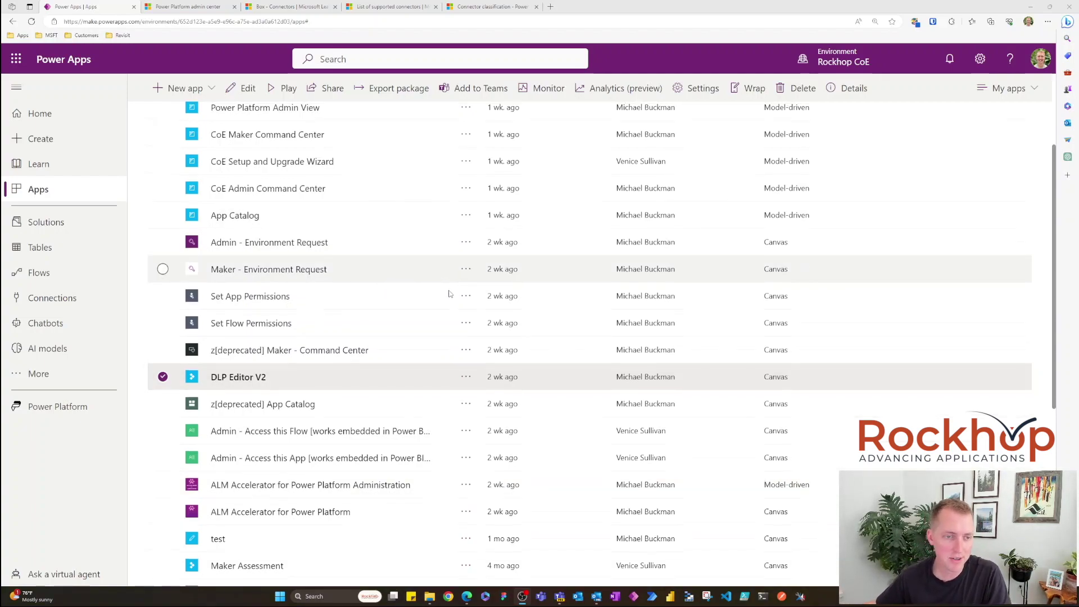
{"action": "scroll", "coordinate": [449, 293], "scroll_direction": "up", "scroll_amount": 2}
{"action": "scroll", "coordinate": [450, 292], "scroll_direction": "down", "scroll_amount": 6}
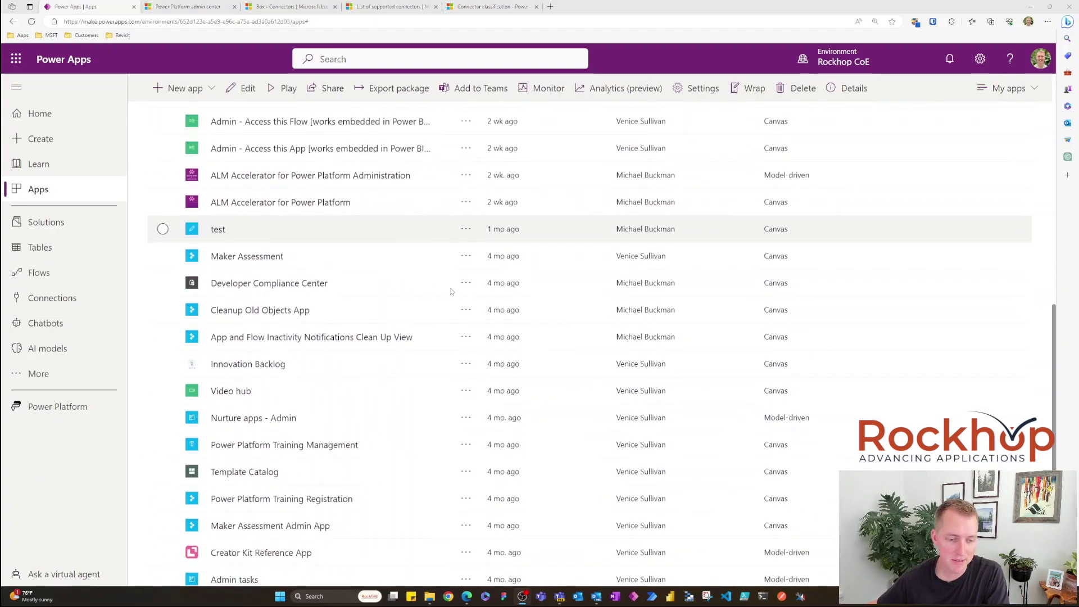
{"action": "scroll", "coordinate": [450, 292], "scroll_direction": "up", "scroll_amount": 4}
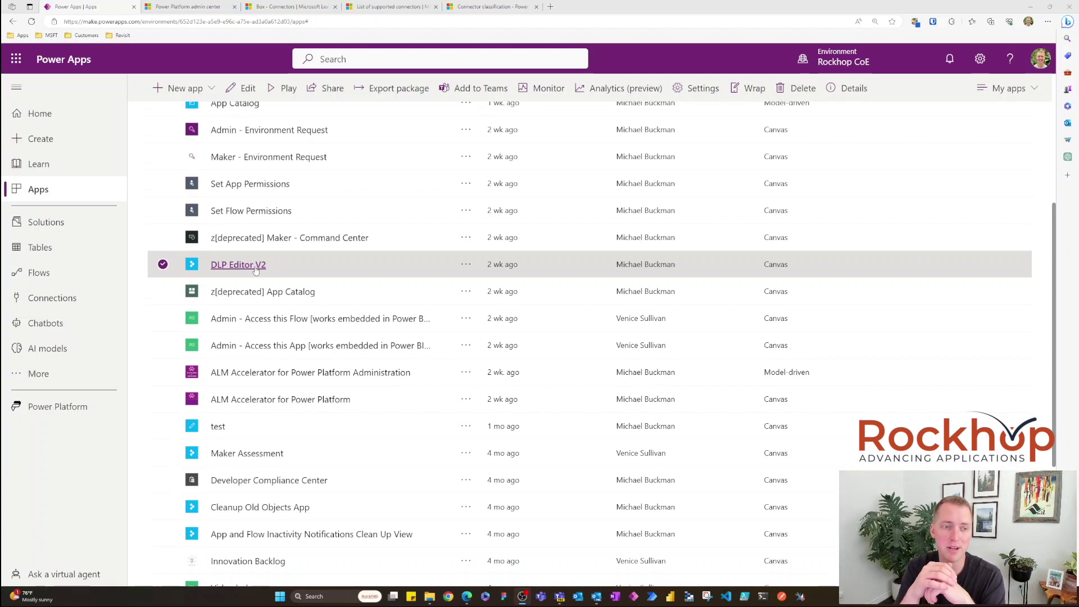
{"action": "left_click", "coordinate": [256, 266]}
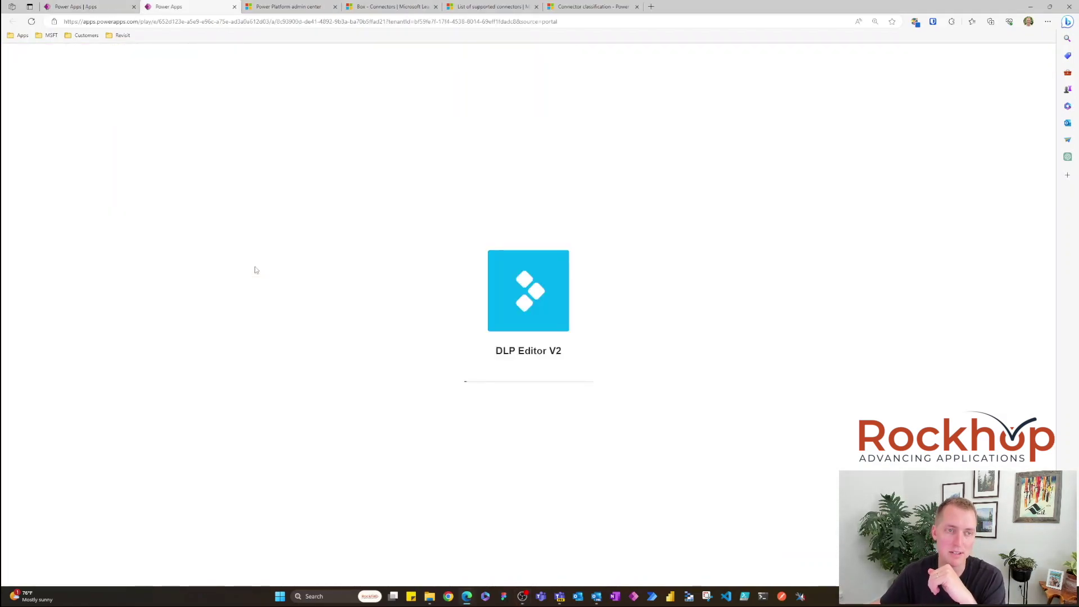
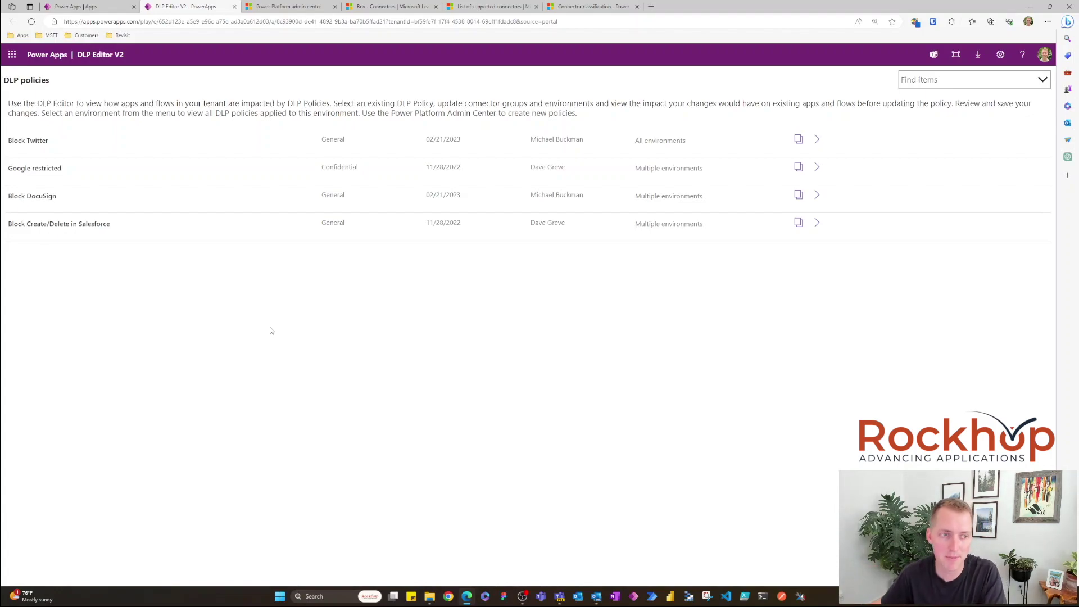
- Open the Block Twitter policy in the DLP Editor and look through its blocked and business connector groups
{"action": "left_click", "coordinate": [819, 141]}
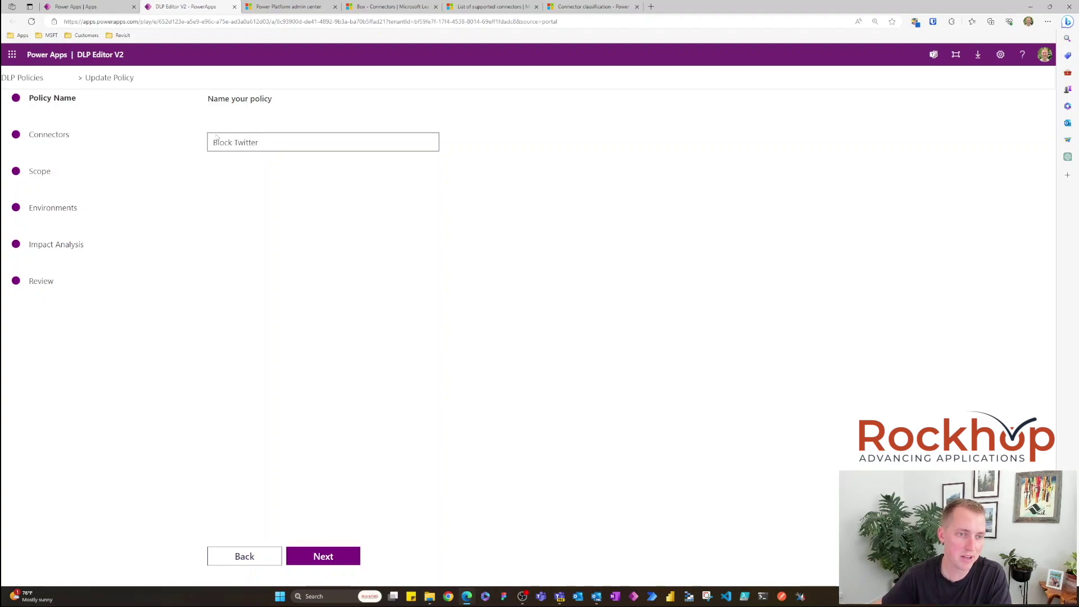
{"action": "left_click", "coordinate": [44, 135]}
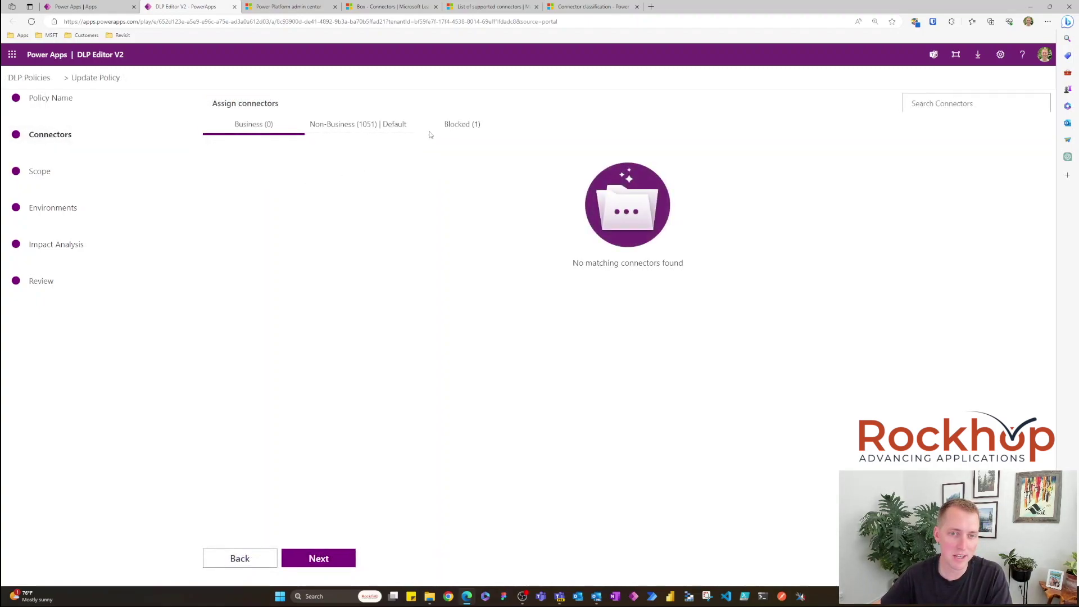
{"action": "left_click", "coordinate": [451, 125]}
{"action": "left_click", "coordinate": [285, 129]}
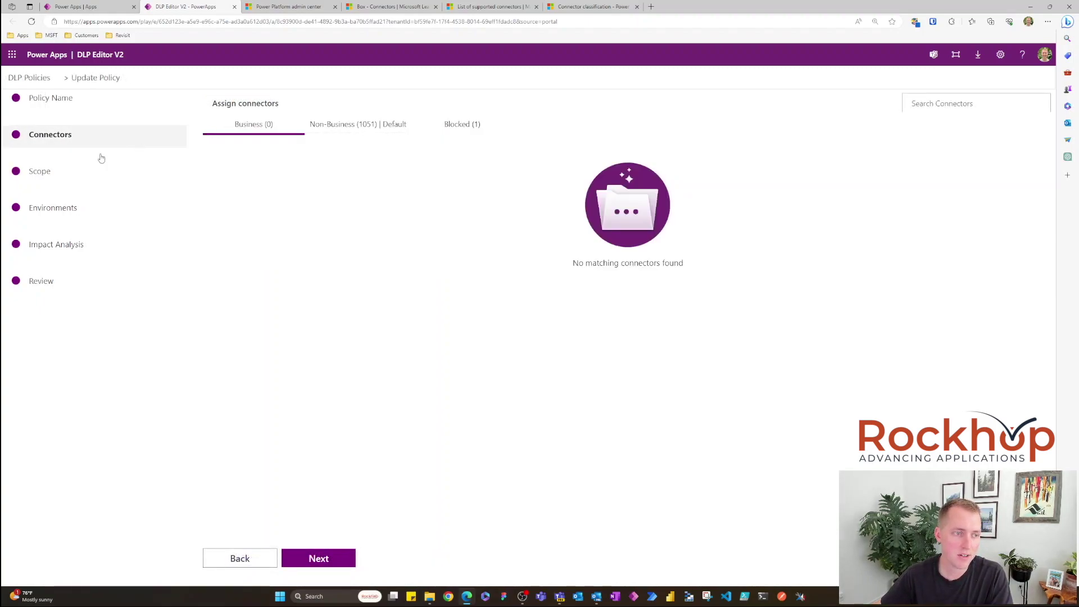
- Examine the Block Twitter policy's scope, environments, impact analysis and review summary, and return to the DLP policies list
{"action": "left_click", "coordinate": [54, 174]}
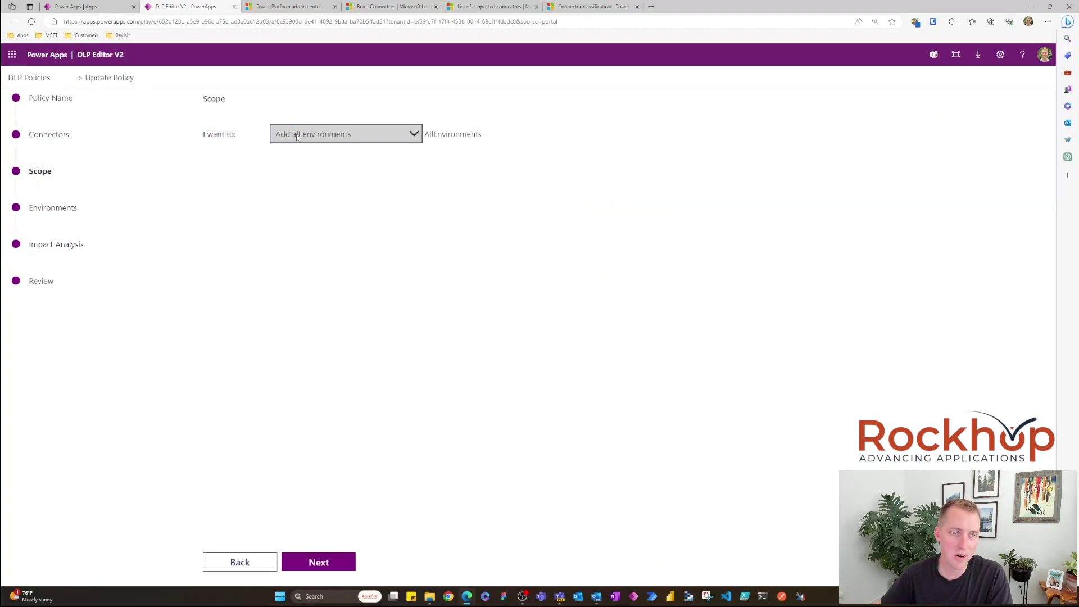
{"action": "left_click", "coordinate": [84, 209]}
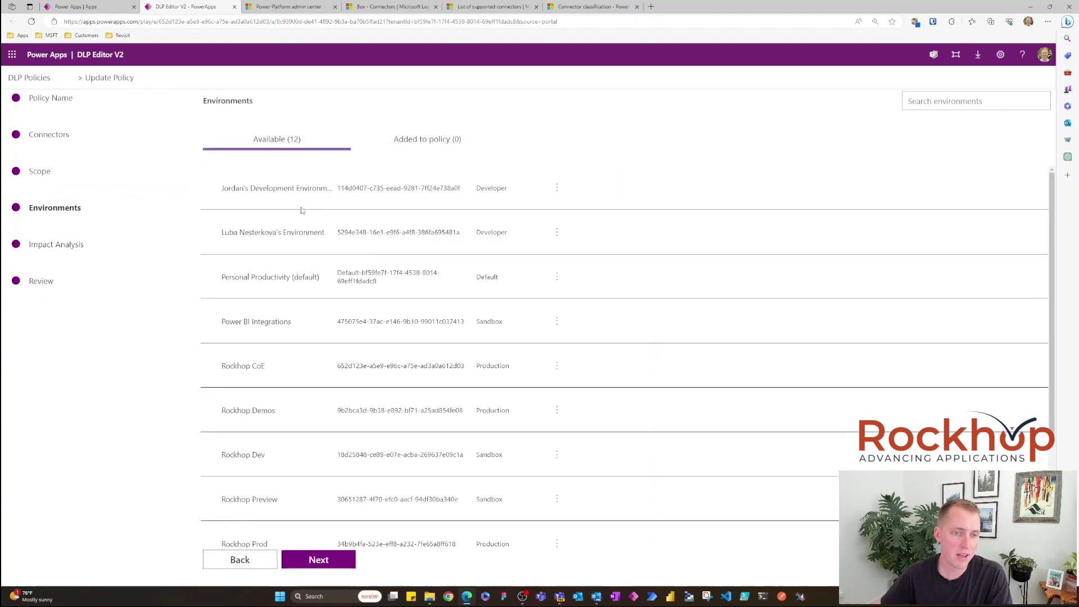
{"action": "left_click", "coordinate": [133, 257]}
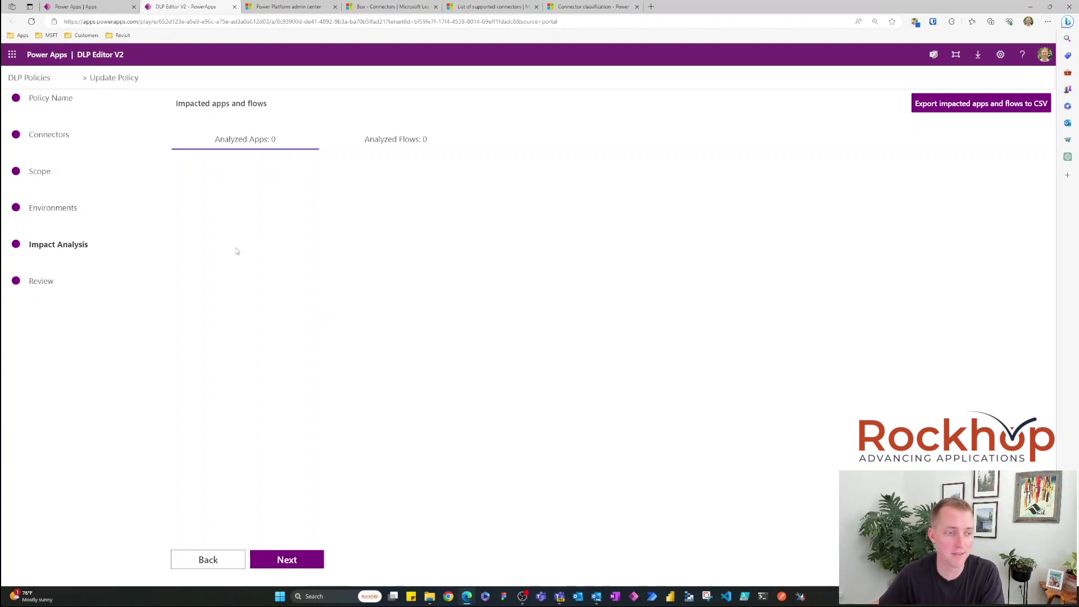
{"action": "left_click", "coordinate": [112, 279]}
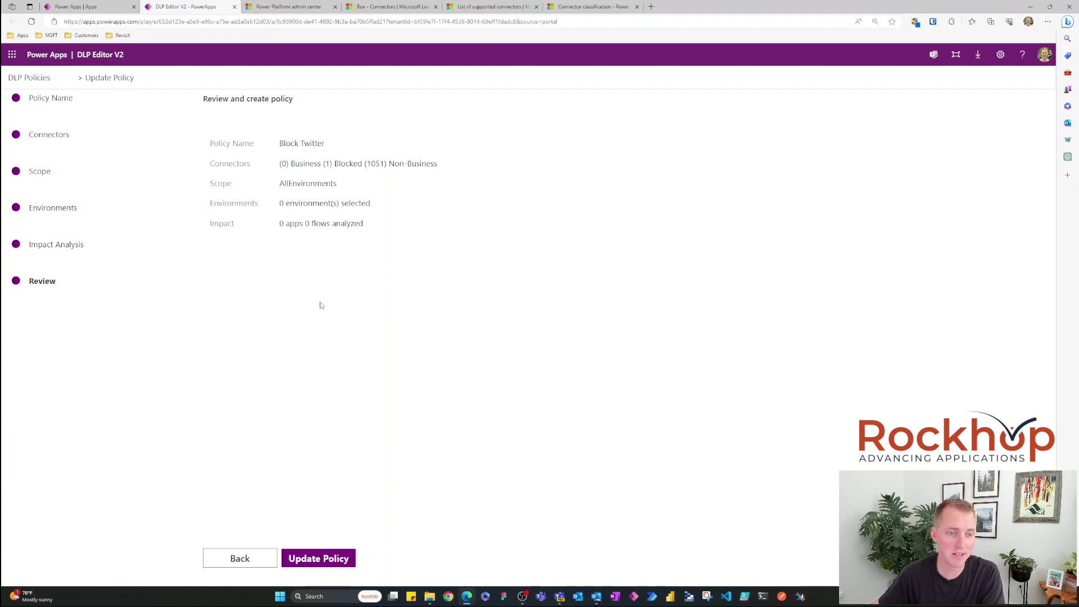
{"action": "left_click", "coordinate": [263, 563]}
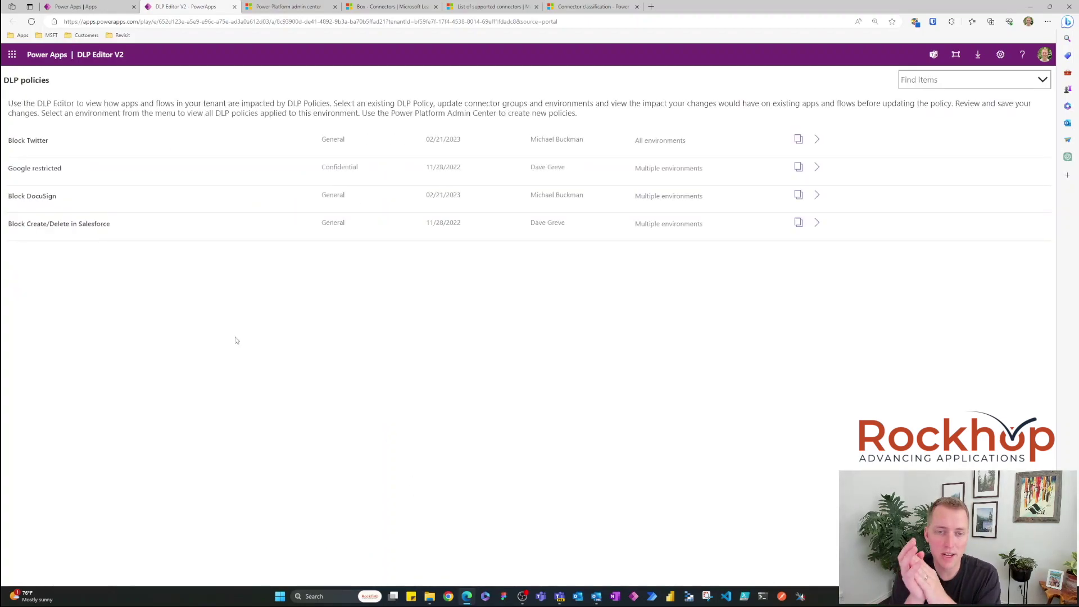